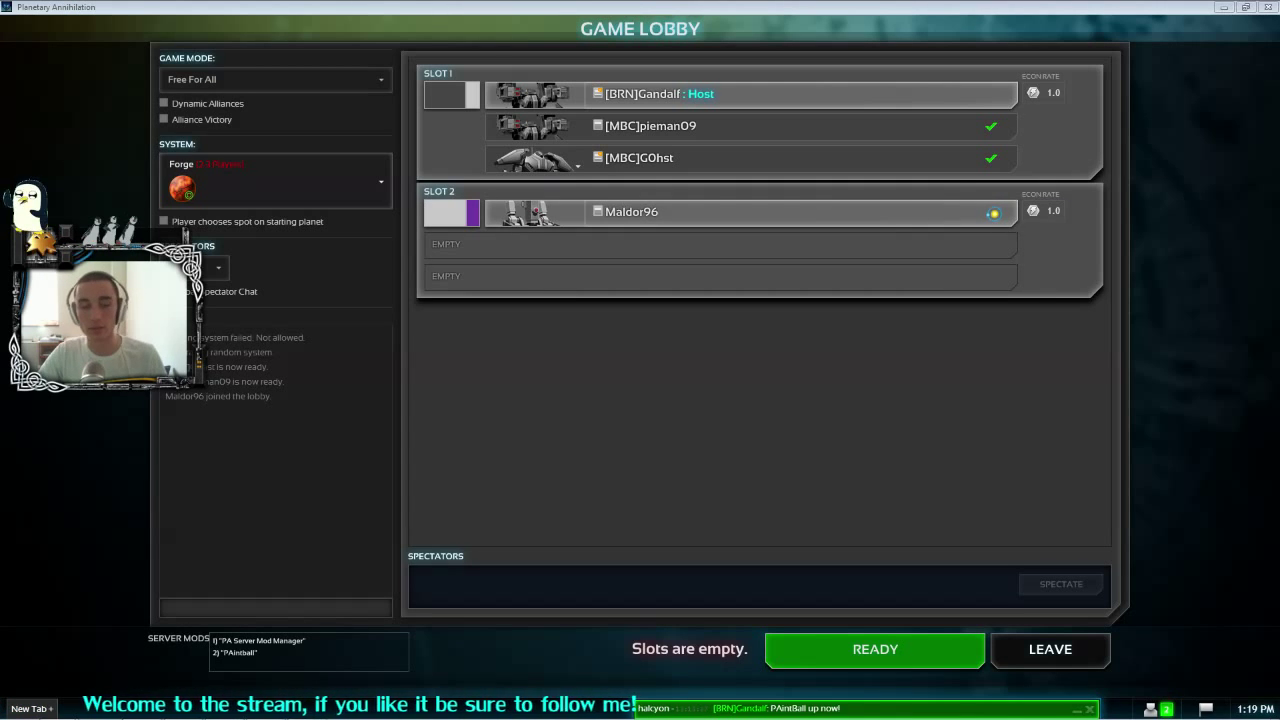
Step: Post 'Hello!' in the lobby chat and return to the chat box for another message
left_click(316, 604)
type("H")
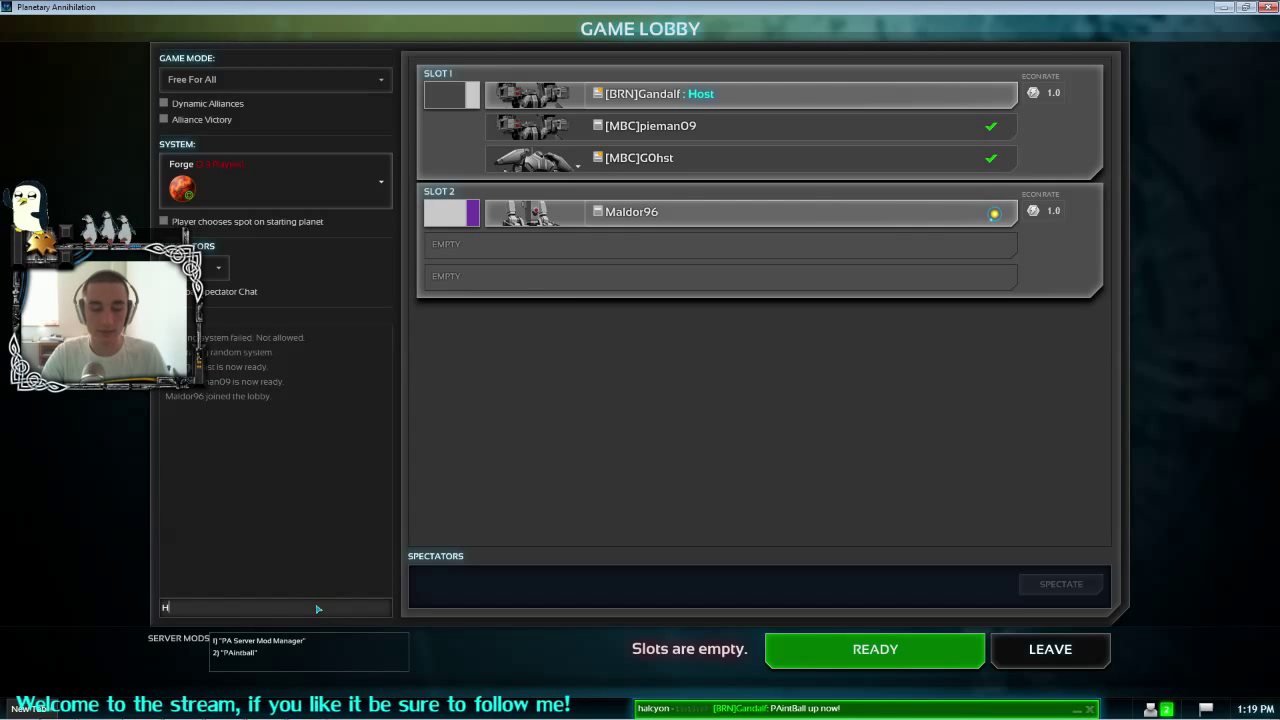
type("ello!")
key("Return")
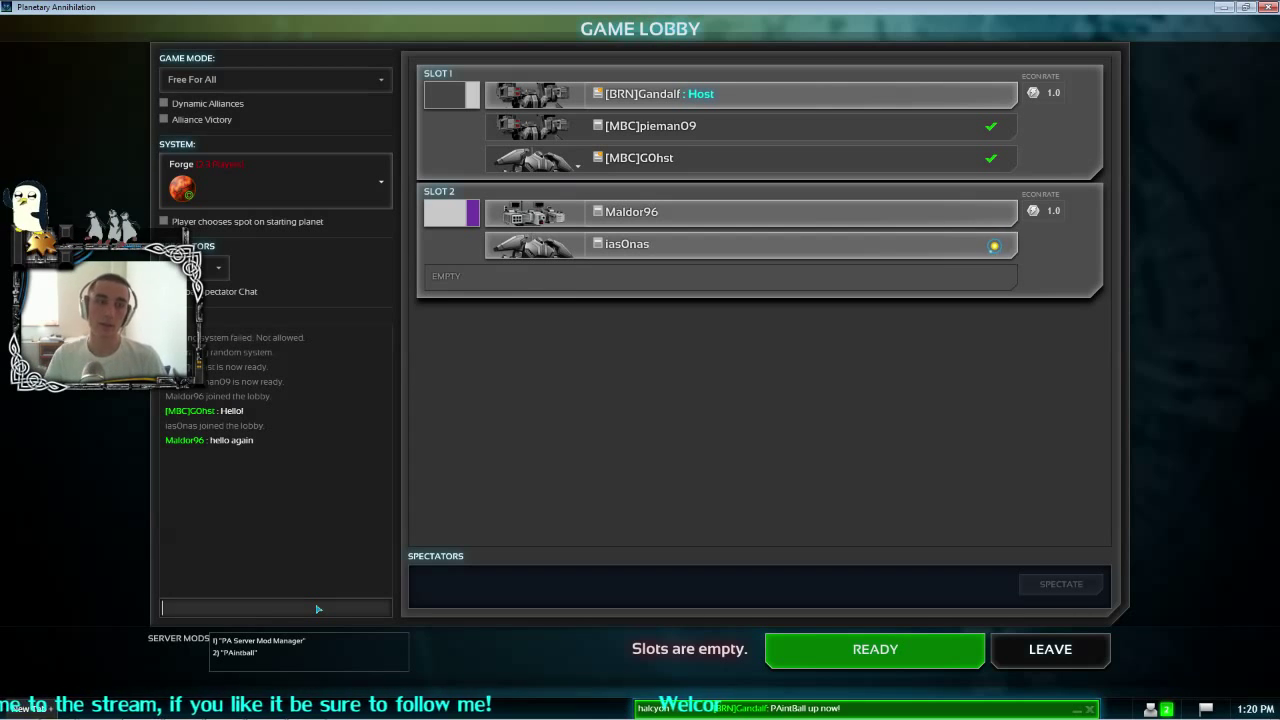
left_click(318, 609)
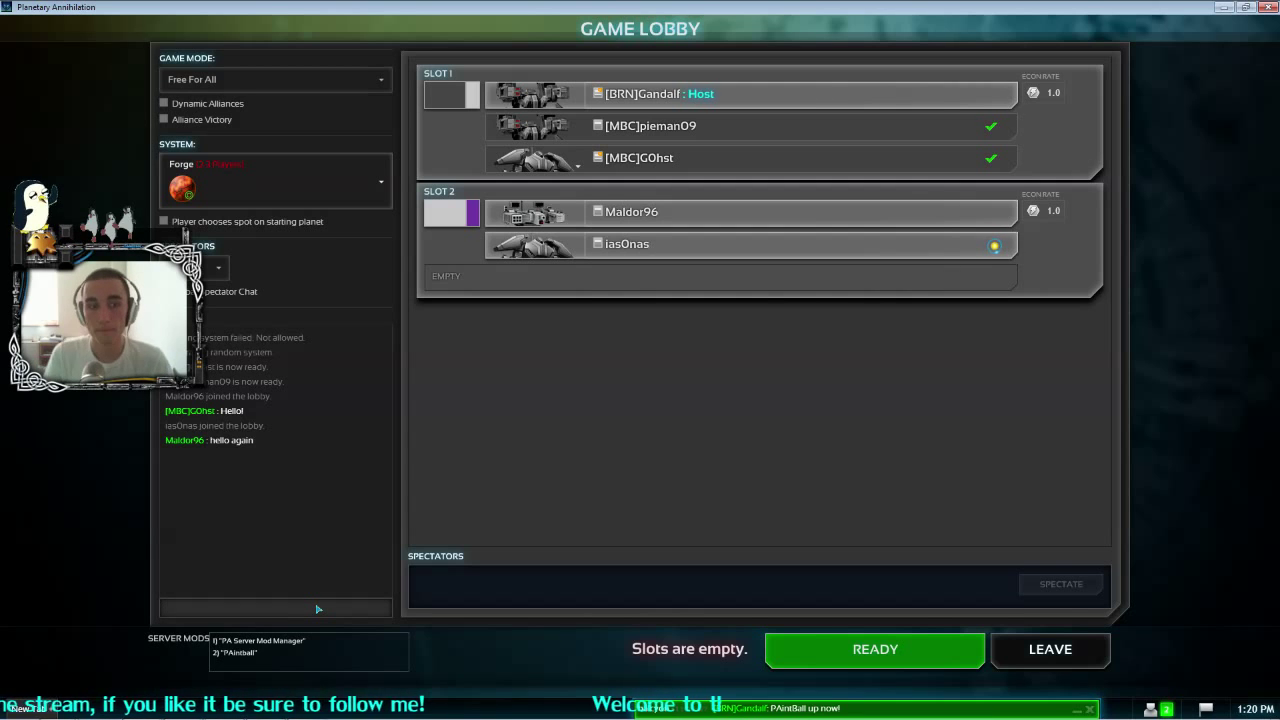